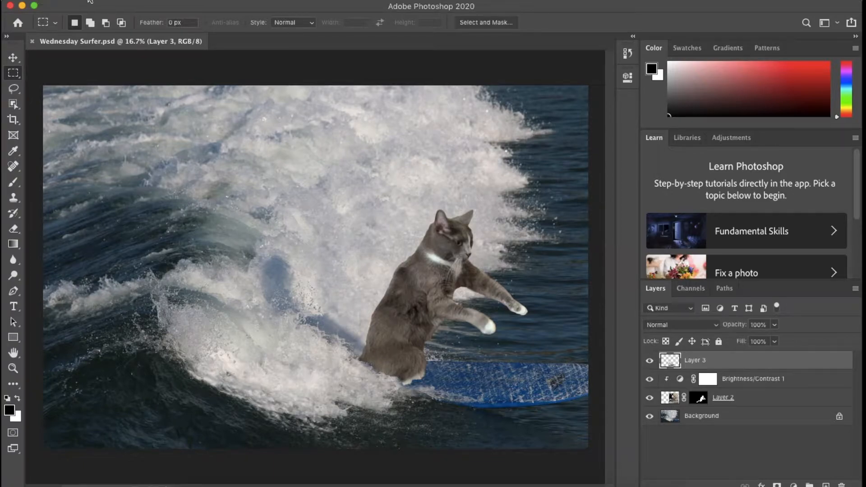
# Step: Open Initials Black.jpg from the Desktop folder
pyautogui.click(97, 1)
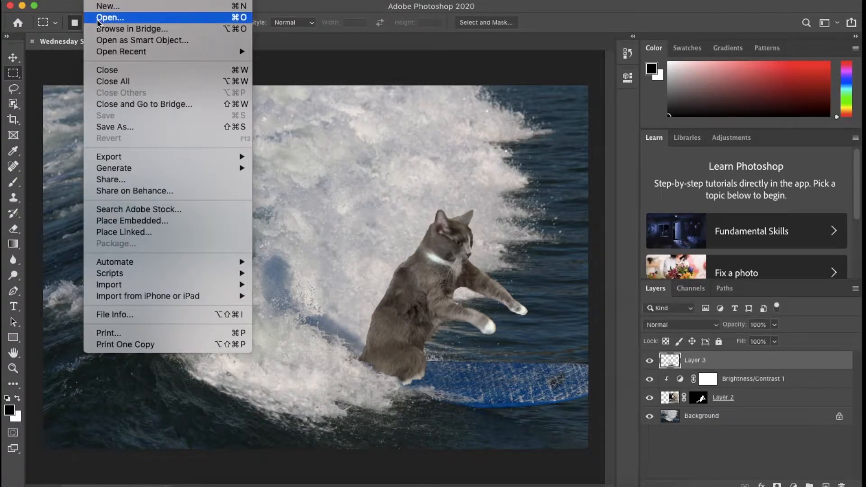
pyautogui.click(97, 19)
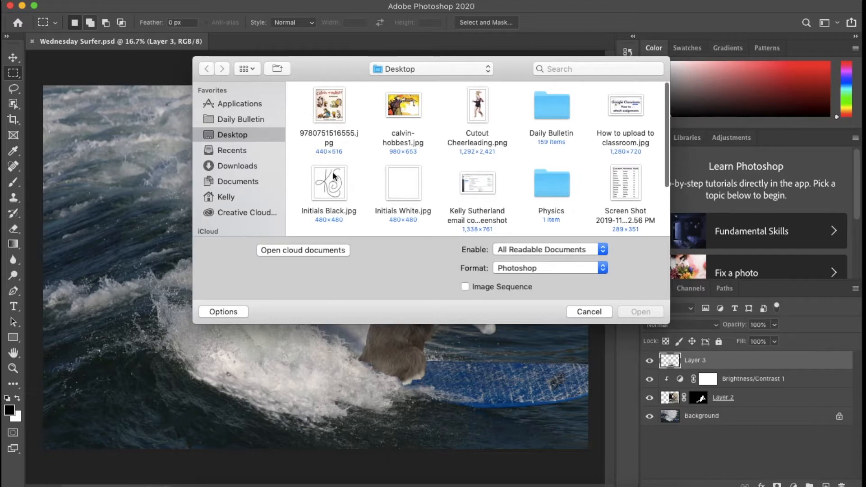
pyautogui.click(337, 186)
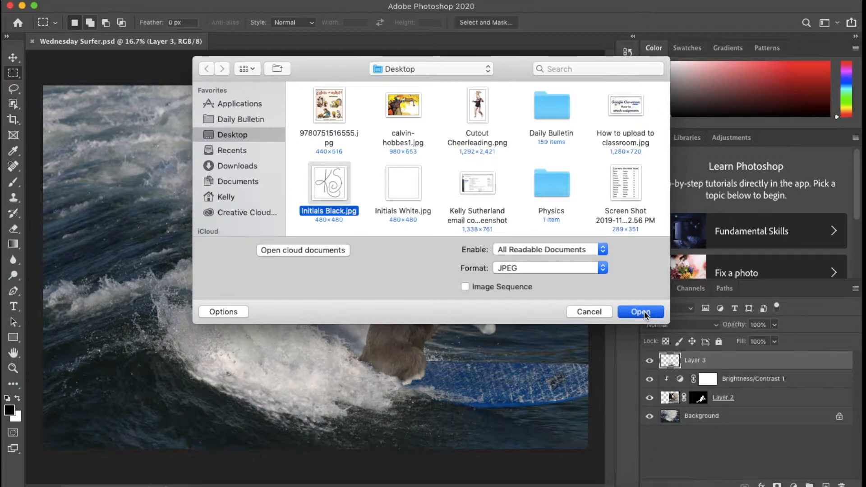
pyautogui.click(641, 312)
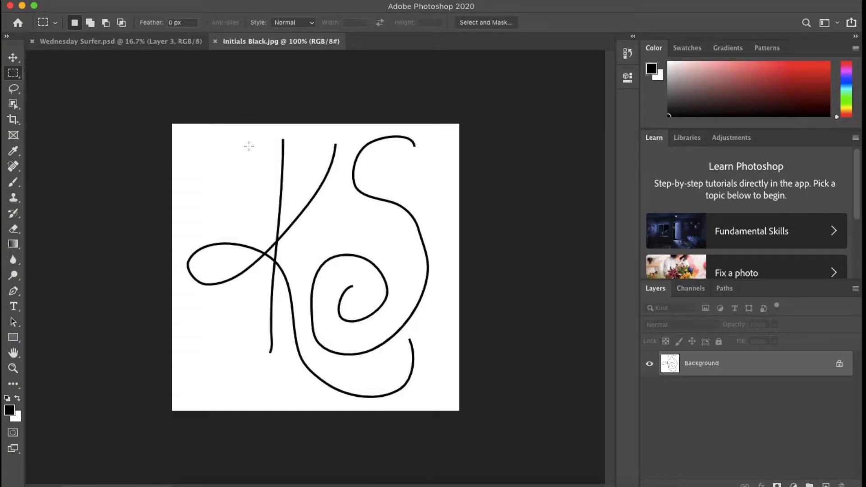
# Step: Select both black handwritten initials together with the Magic Wand tool
pyautogui.click(16, 107)
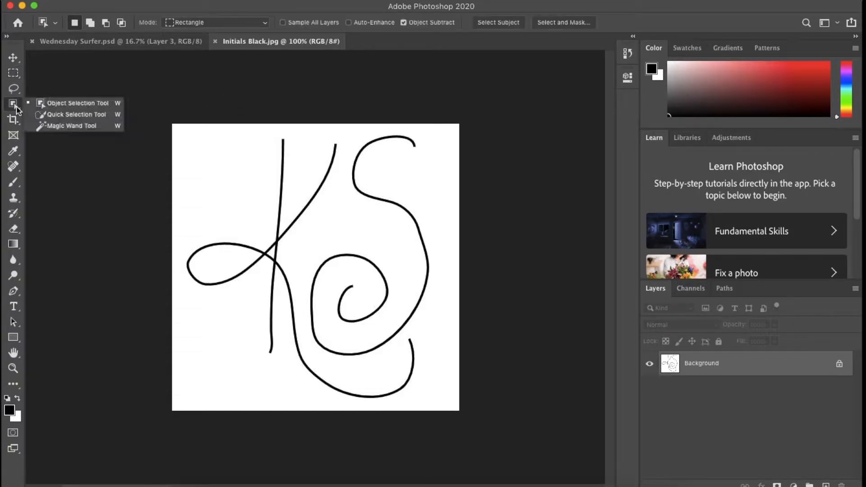
pyautogui.click(51, 106)
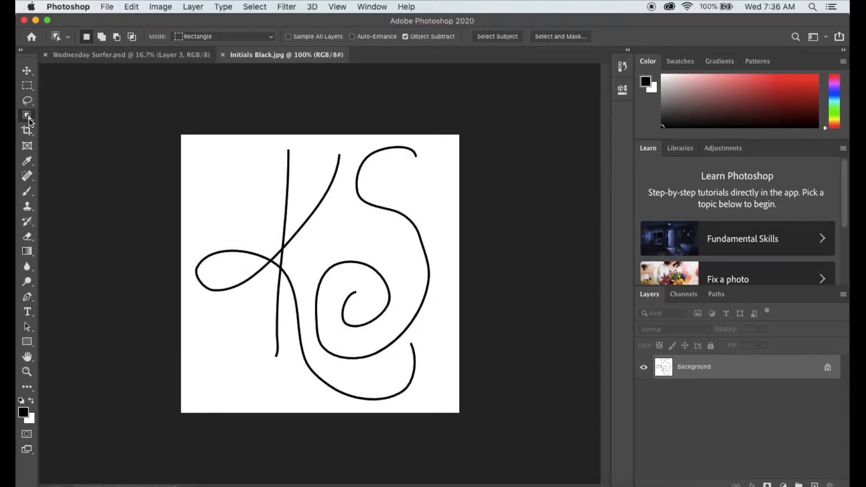
pyautogui.click(29, 118)
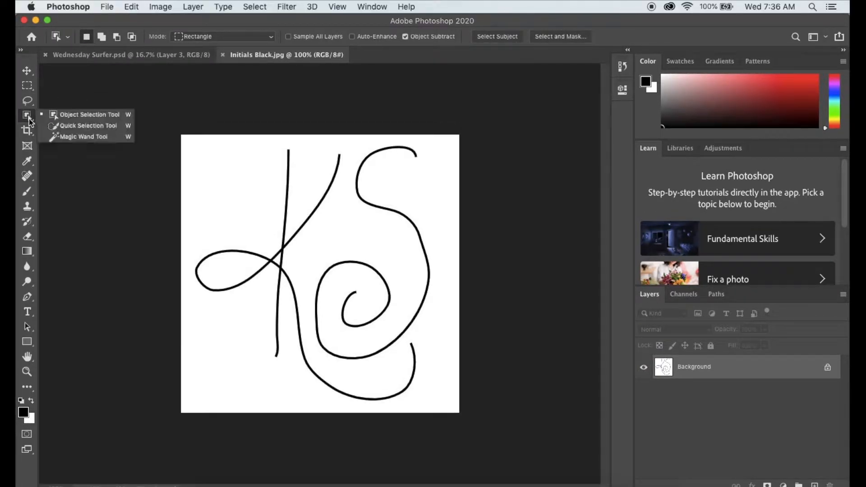
pyautogui.click(74, 137)
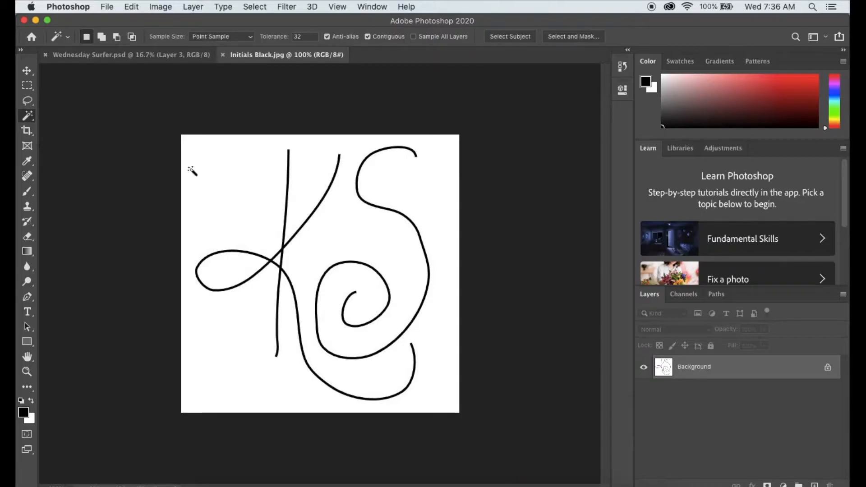
pyautogui.click(285, 218)
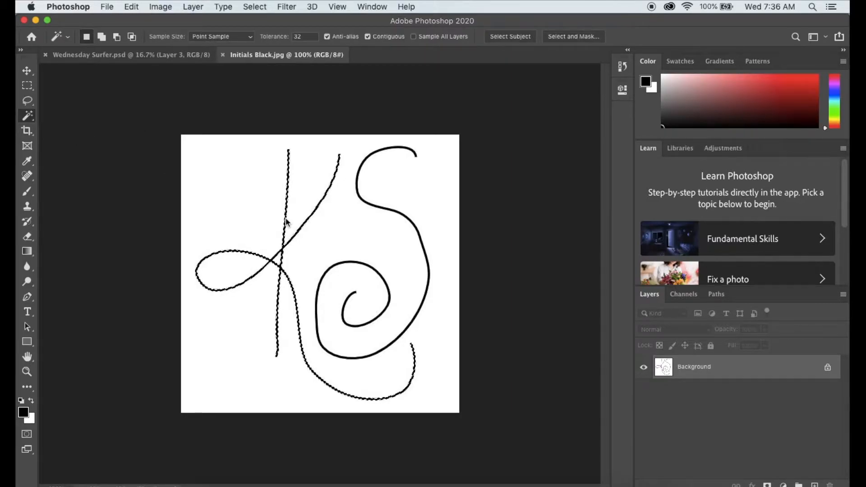
pyautogui.click(366, 203)
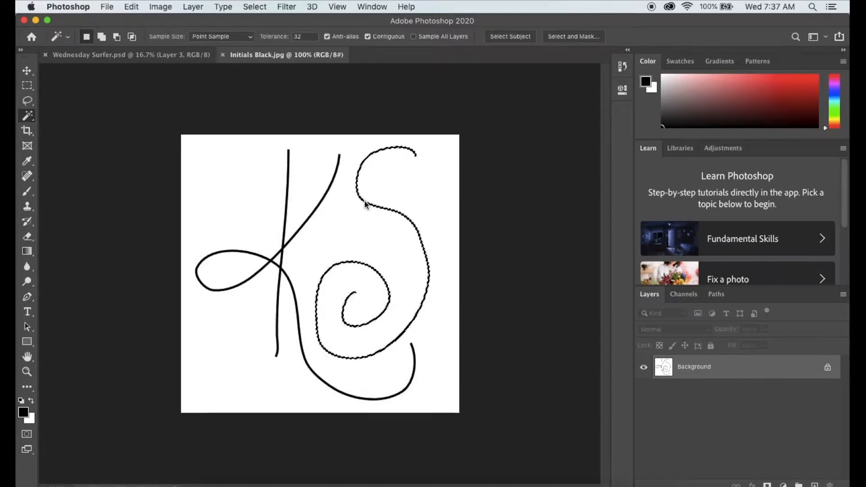
pyautogui.press('shift')
pyautogui.keyDown('shift'); pyautogui.click(319, 203); pyautogui.keyUp('shift')
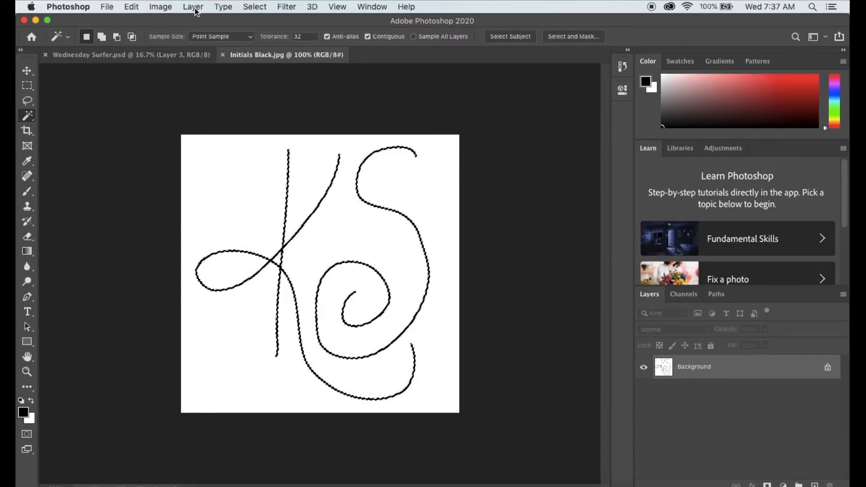
# Step: Invert the selection and delete the white background from the unlocked layer, leaving only the black initials on transparency with nothing selected
pyautogui.click(261, 9)
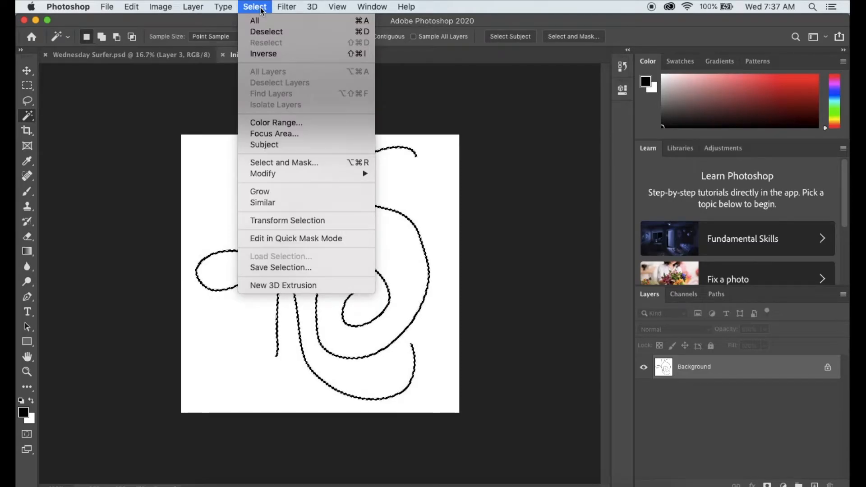
pyautogui.click(272, 55)
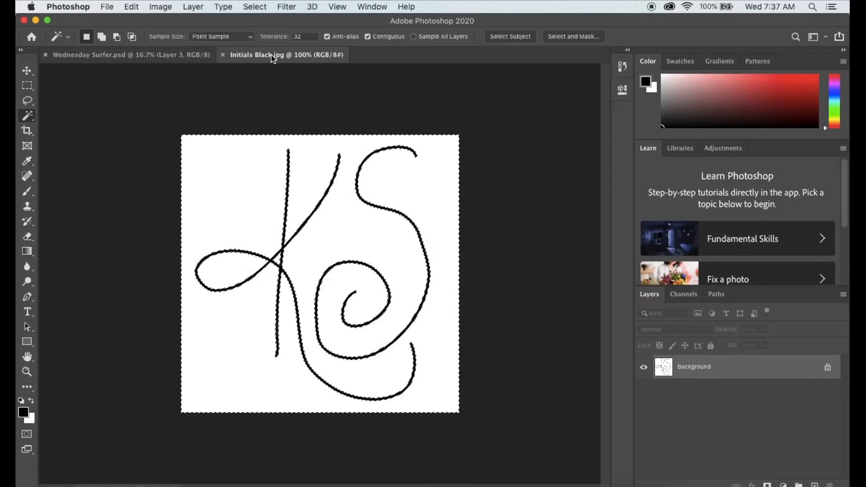
pyautogui.press('BackSpace')
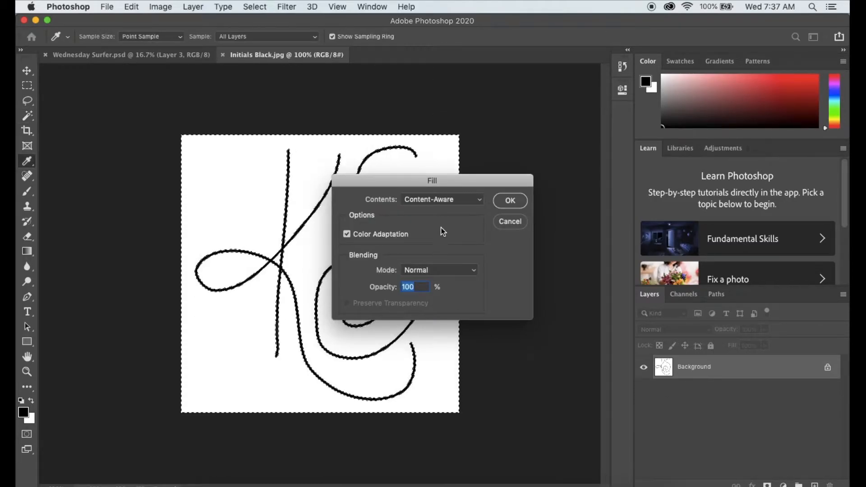
pyautogui.press('Return')
pyautogui.click(828, 369)
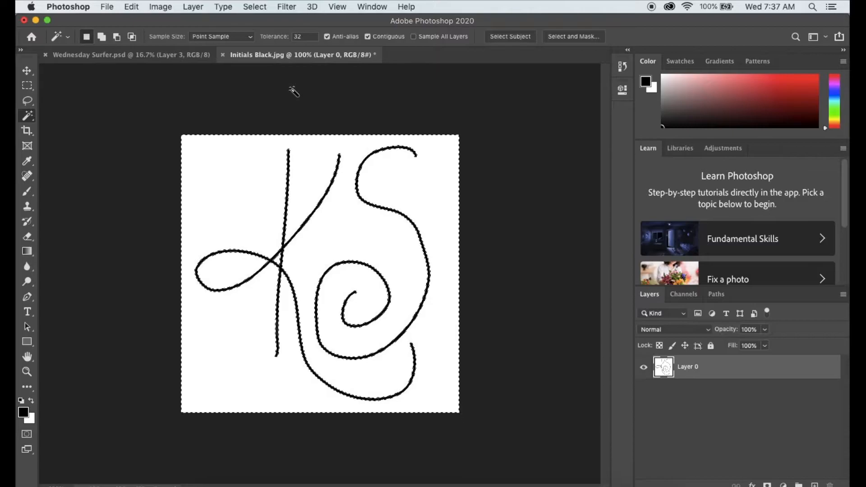
pyautogui.press('Delete')
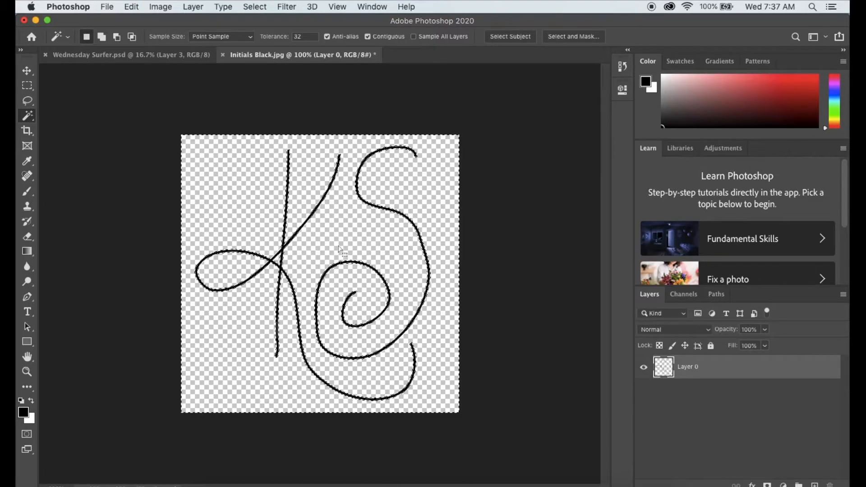
pyautogui.press('super+d')
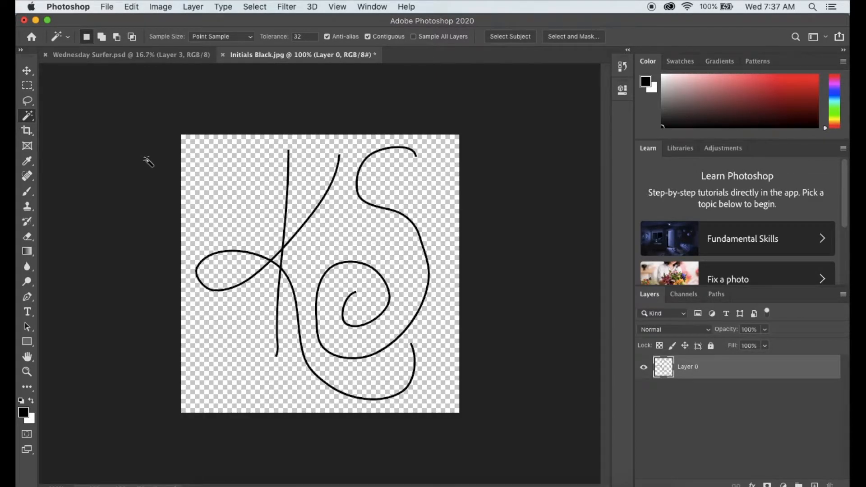
# Step: Duplicate the initials layer into the Wednesday Surfer.psd document as Layer 4
pyautogui.rightClick(726, 365)
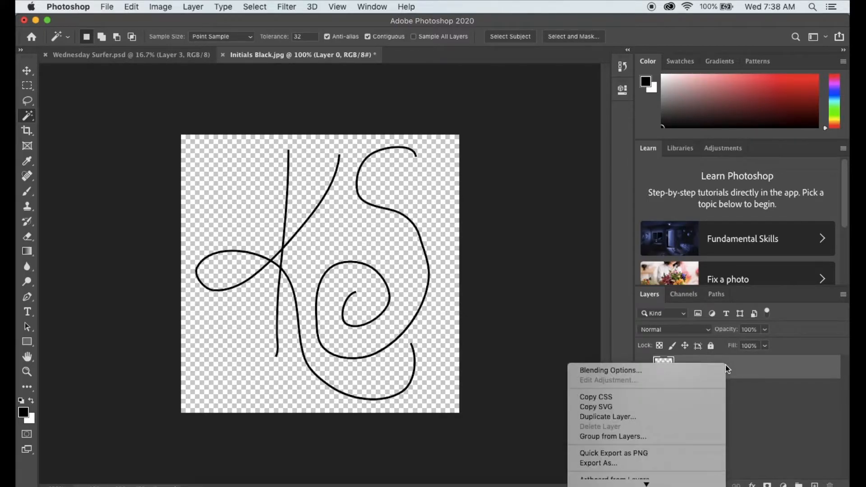
pyautogui.click(672, 417)
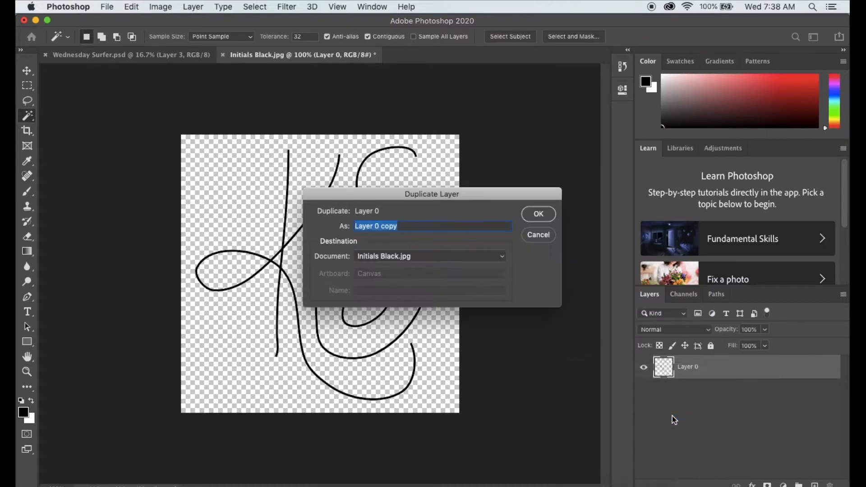
pyautogui.click(456, 257)
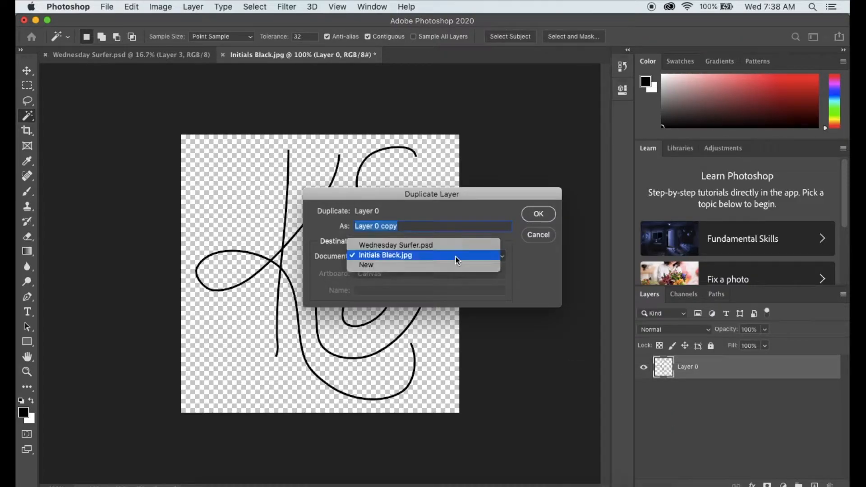
pyautogui.click(453, 245)
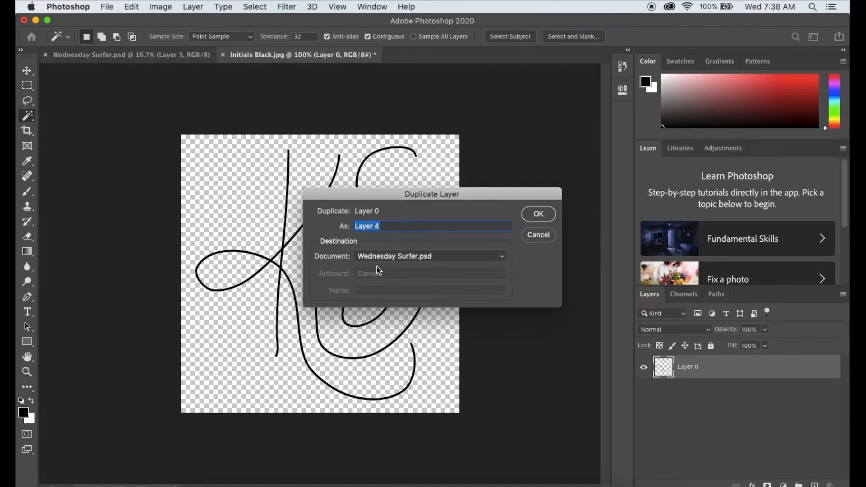
pyautogui.click(538, 216)
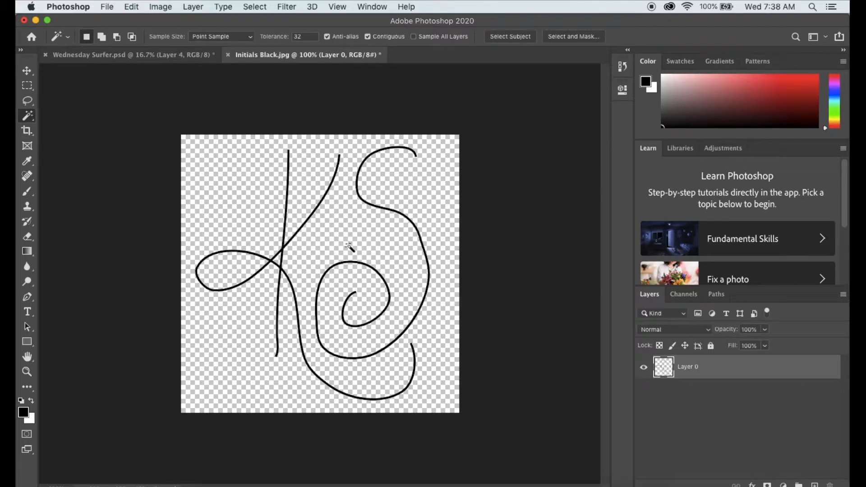
# Step: In Wednesday Surfer.psd, move the initials from the image's upper corner down to the lower edge of the blue surfboard
pyautogui.click(151, 58)
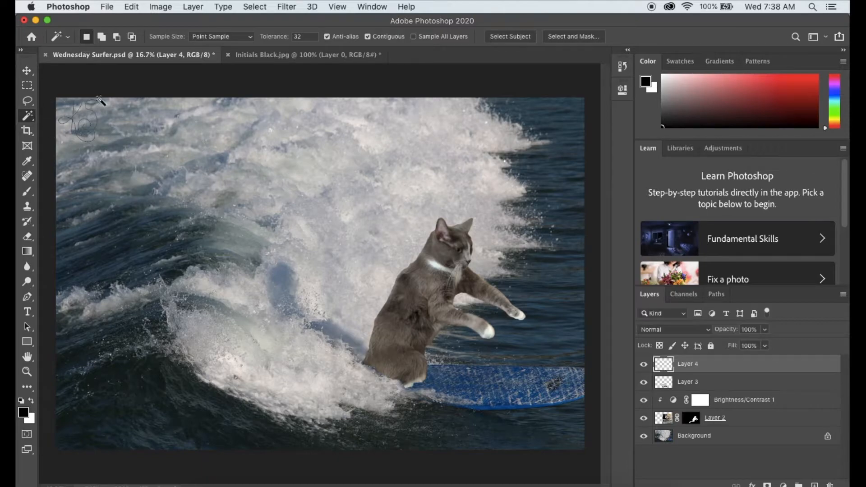
pyautogui.press('v')
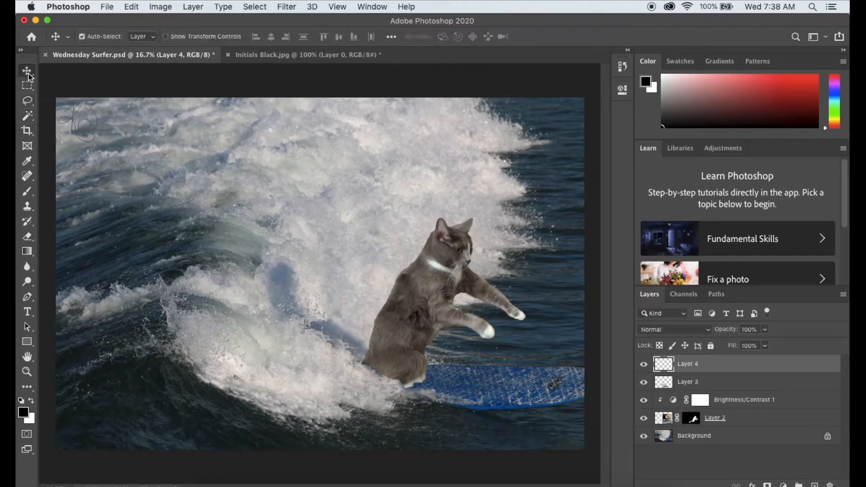
pyautogui.moveTo(76, 112)
pyautogui.mouseDown()
pyautogui.moveTo(149, 164)
pyautogui.moveTo(361, 278)
pyautogui.moveTo(525, 404)
pyautogui.moveTo(533, 420)
pyautogui.moveTo(497, 379)
pyautogui.moveTo(429, 342)
pyautogui.moveTo(352, 272)
pyautogui.moveTo(384, 311)
pyautogui.moveTo(391, 347)
pyautogui.moveTo(496, 379)
pyautogui.mouseUp()
# Step: Marquee-select the initials on Layer 4 and move them from the surfboard onto the cat's lower body
pyautogui.press('z')
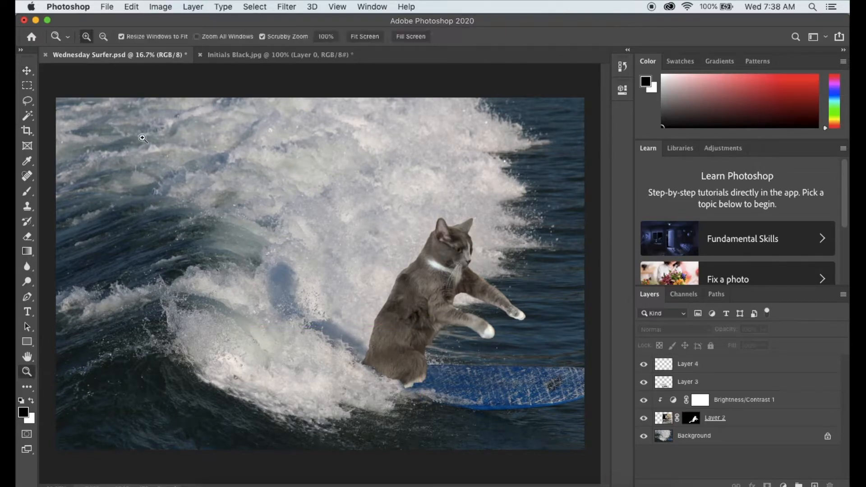
pyautogui.click(529, 413)
pyautogui.click(528, 414)
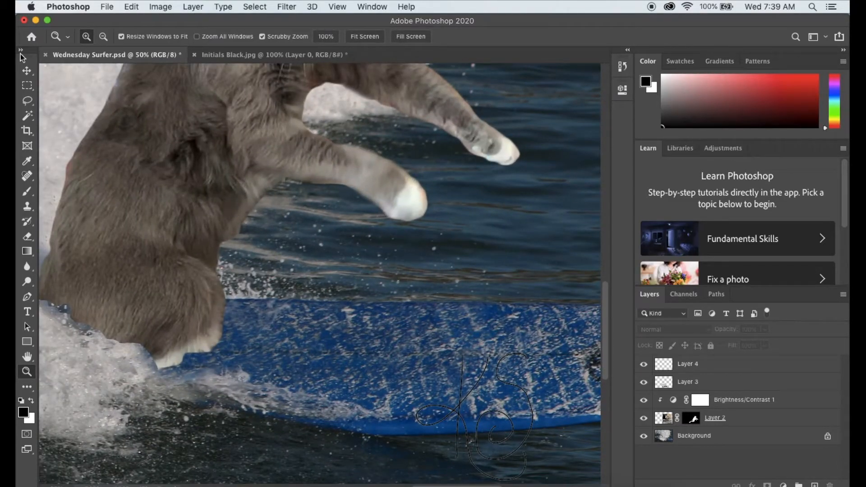
pyautogui.click(27, 85)
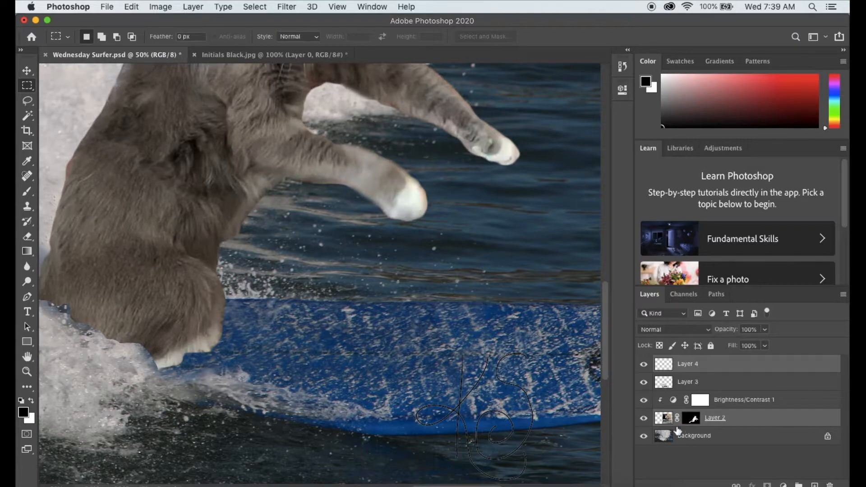
pyautogui.click(730, 371)
pyautogui.moveTo(405, 339); pyautogui.dragTo(603, 485)
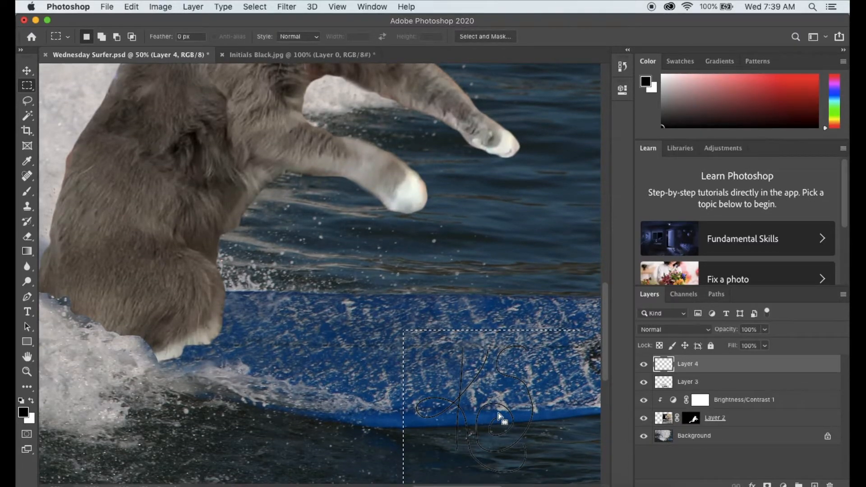
pyautogui.press('v')
pyautogui.moveTo(480, 386); pyautogui.dragTo(143, 242)
pyautogui.hscroll(-10, 316, 252)
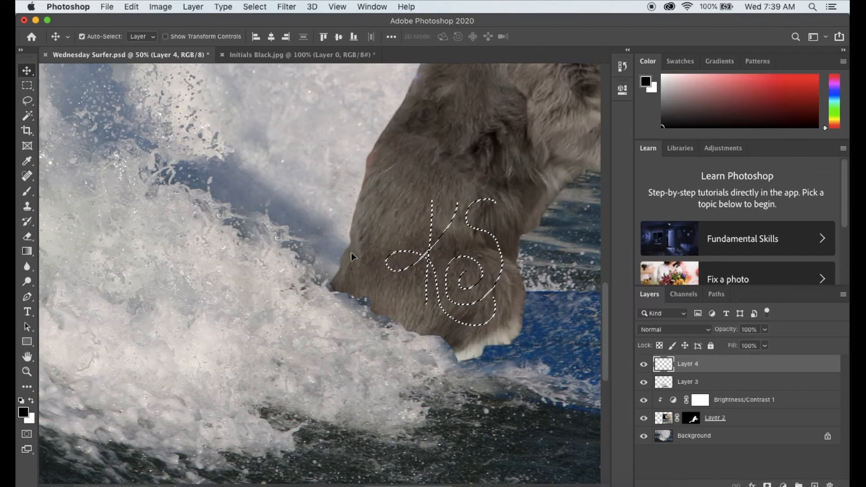
pyautogui.moveTo(432, 278); pyautogui.dragTo(375, 289)
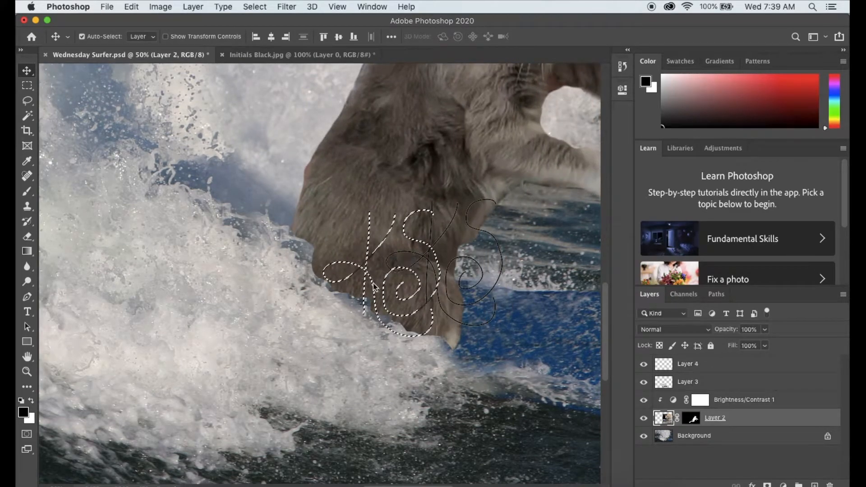
pyautogui.click(131, 7)
pyautogui.click(138, 21)
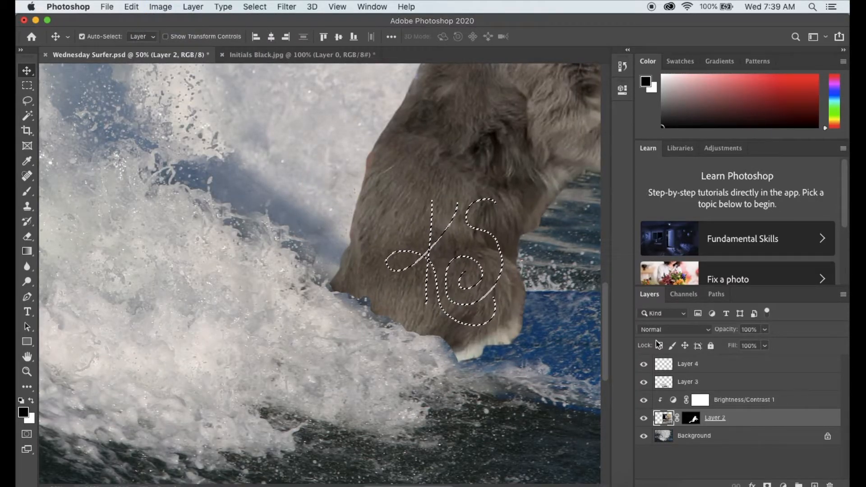
# Step: Move the selected initials on Layer 4 off the cat and onto the white foam behind it
pyautogui.click(662, 370)
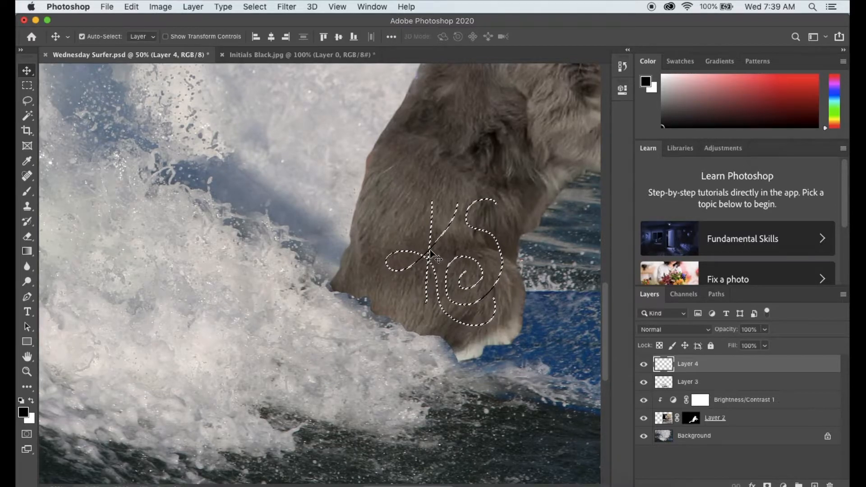
pyautogui.moveTo(429, 255); pyautogui.dragTo(239, 328)
pyautogui.hotkey('alt', '[')
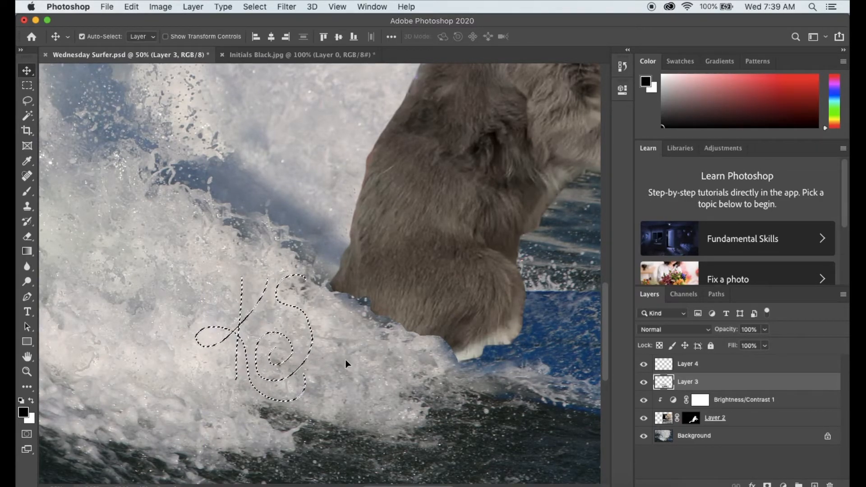
pyautogui.click(27, 373)
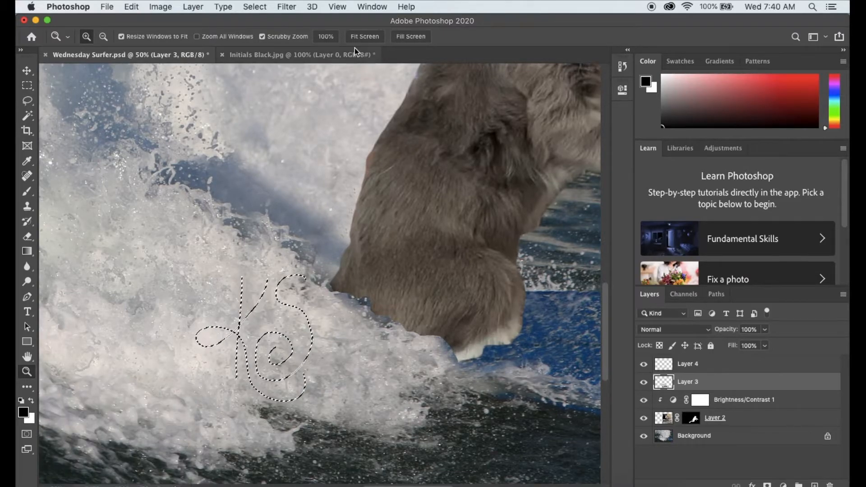
pyautogui.click(373, 38)
pyautogui.click(354, 232)
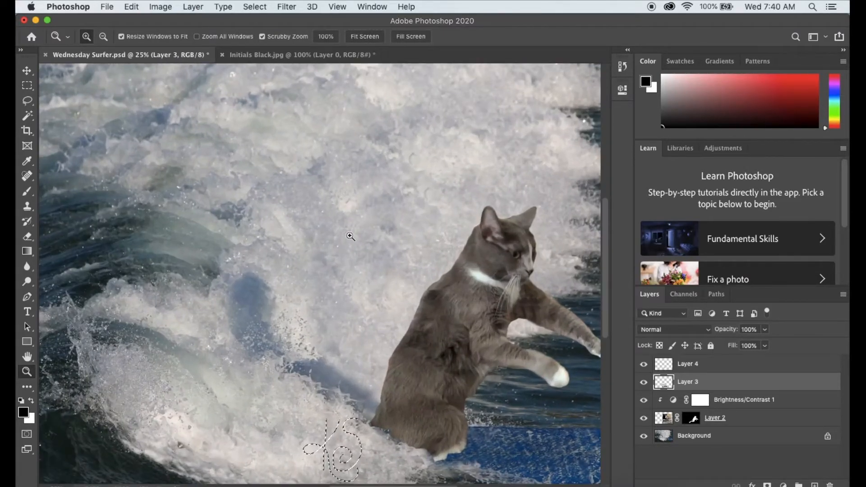
# Step: Deselect the initials and save the composite on the computer as a JPEG copy, Wednesday Surfer.jpg, on the Desktop with raised image quality
pyautogui.press('super+d')
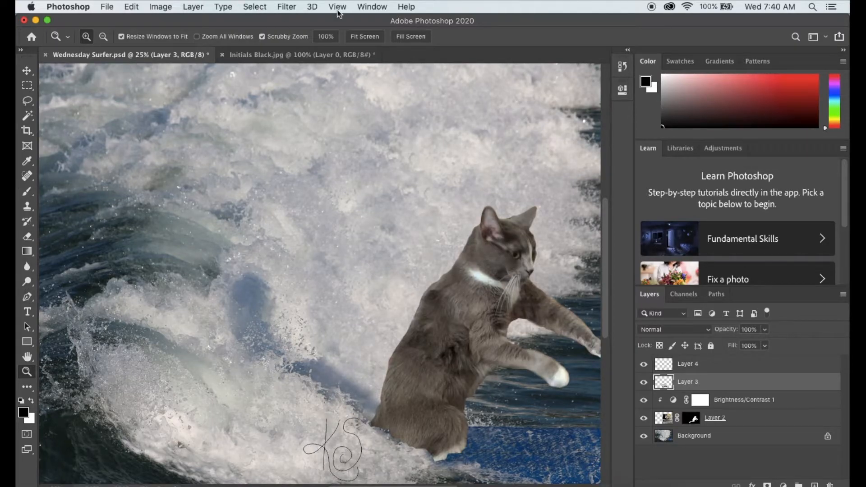
pyautogui.click(363, 38)
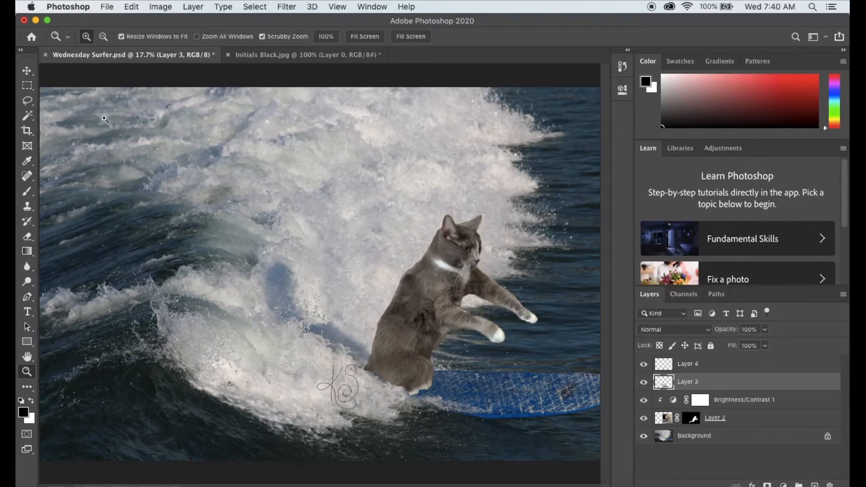
pyautogui.click(107, 7)
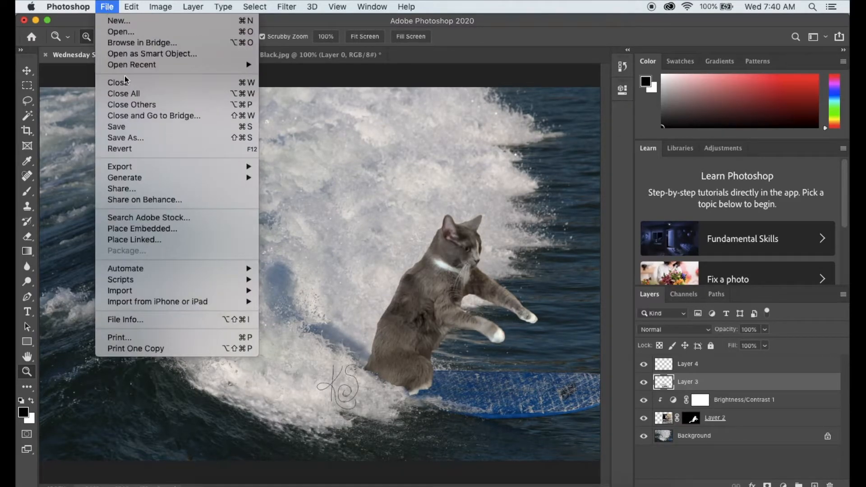
pyautogui.click(128, 137)
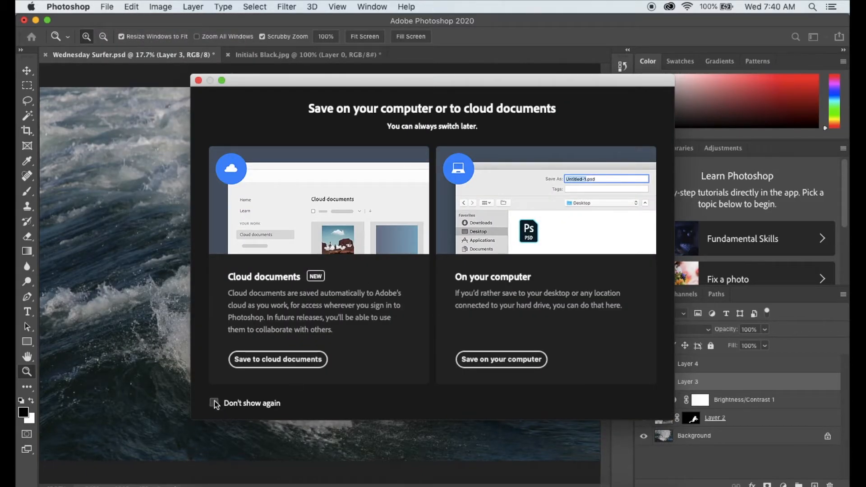
pyautogui.click(502, 360)
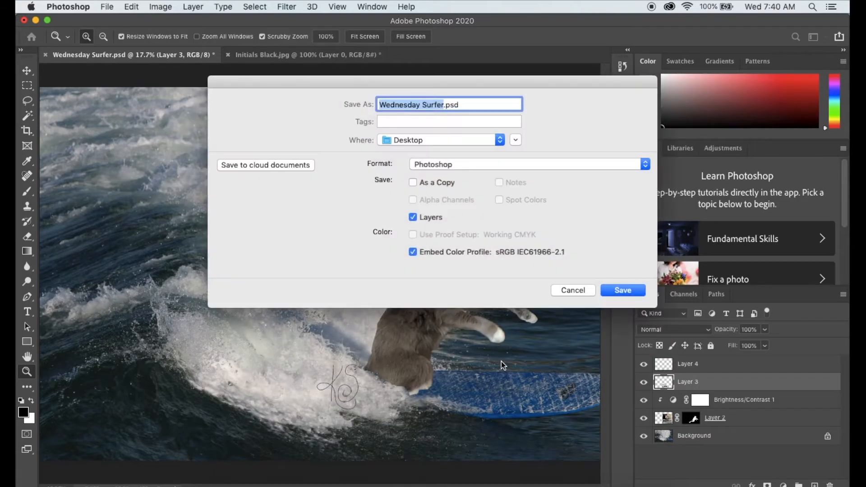
pyautogui.click(446, 165)
pyautogui.click(437, 234)
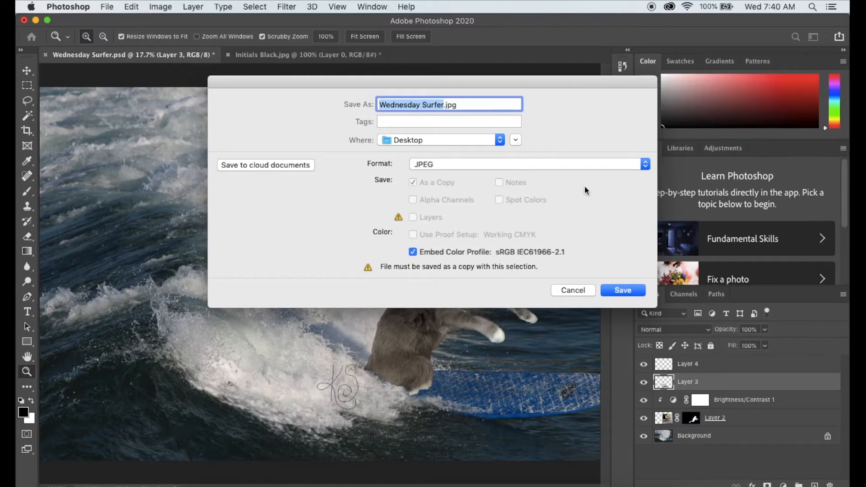
pyautogui.click(623, 291)
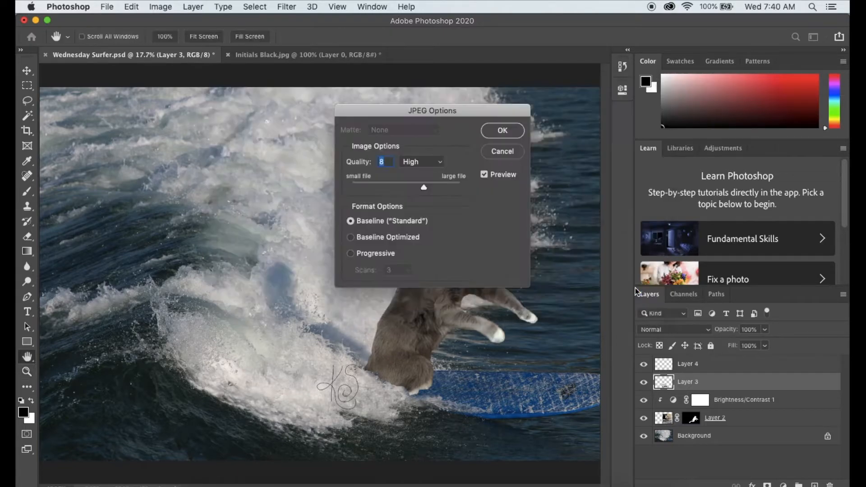
pyautogui.click(448, 185)
pyautogui.click(501, 130)
pyautogui.press('z')
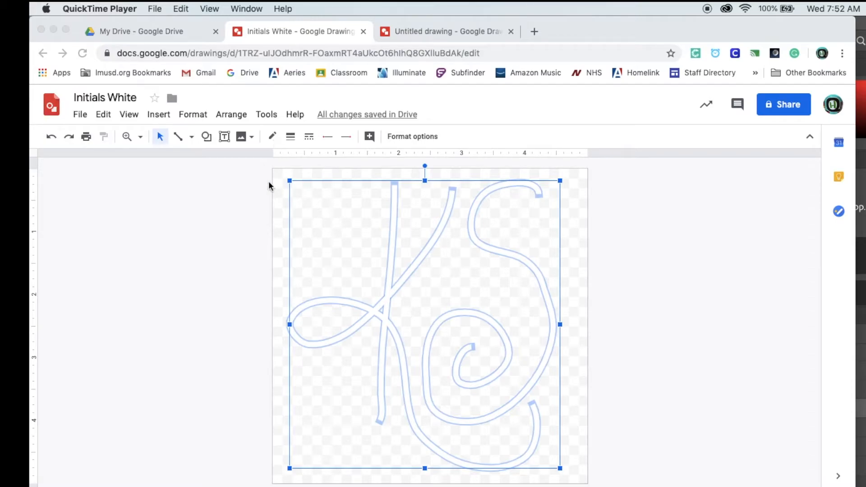
# Step: Switch to Google Drawings and download the Initials White drawing to the Desktop as a PNG image
pyautogui.click(82, 116)
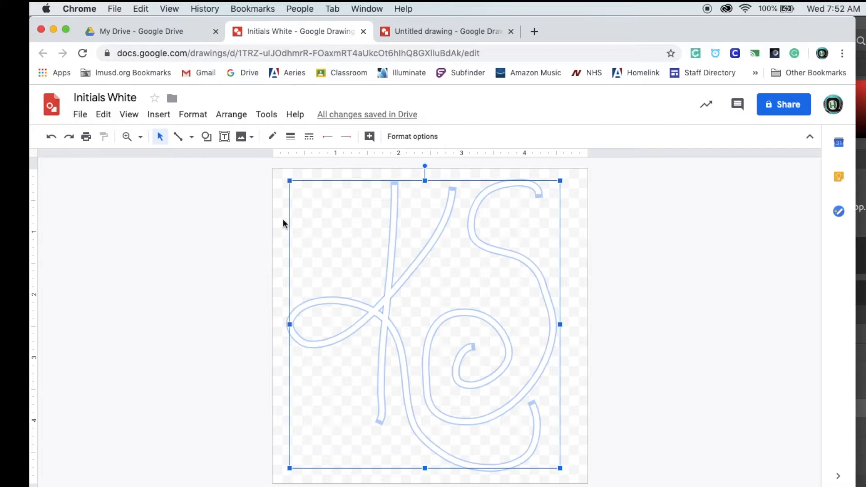
pyautogui.click(80, 116)
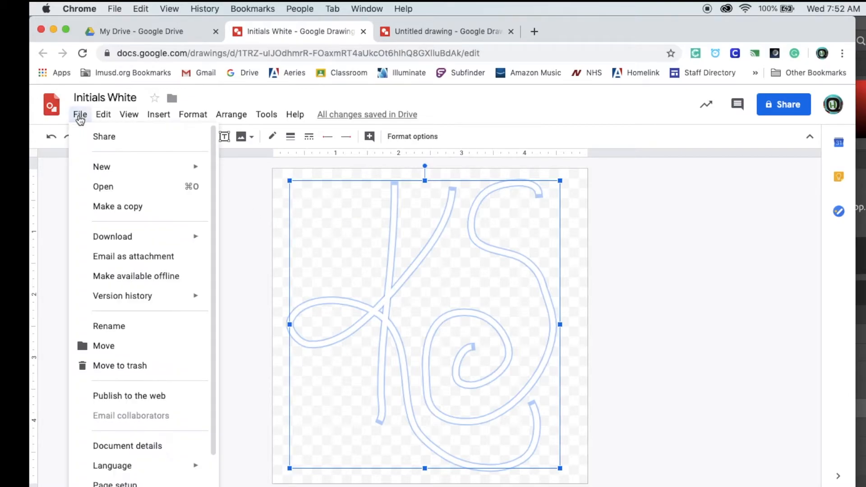
pyautogui.moveTo(108, 238)
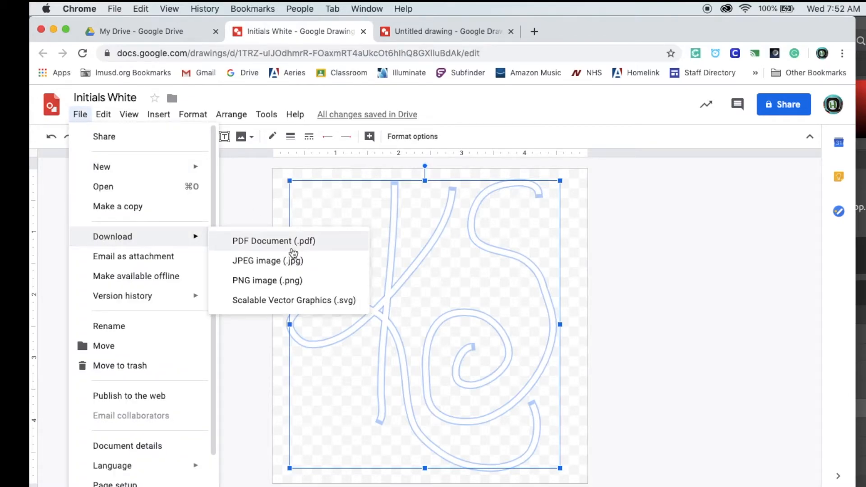
pyautogui.click(264, 281)
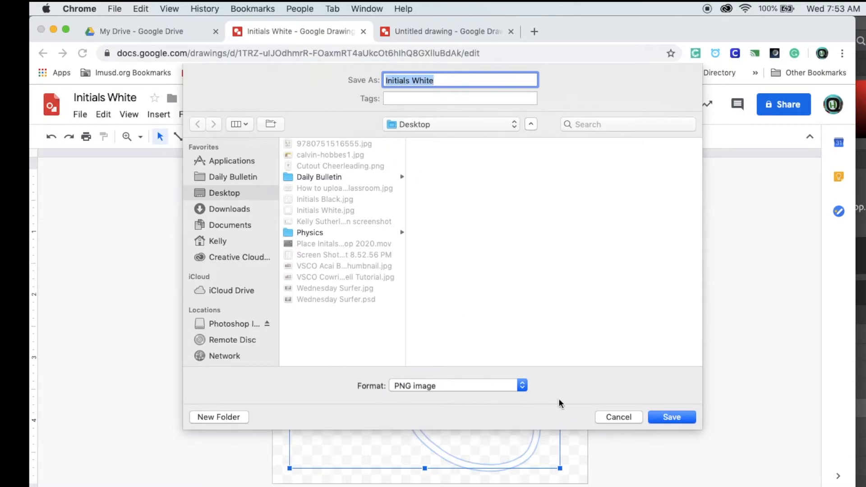
pyautogui.click(682, 415)
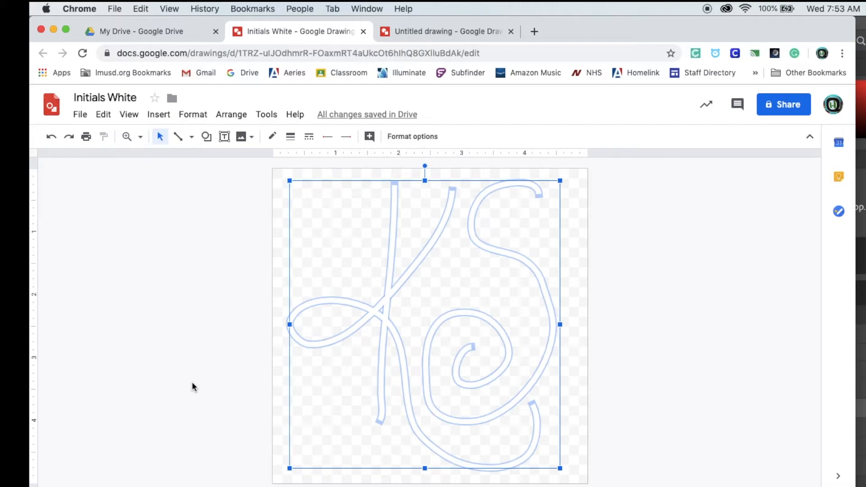
# Step: Insert Wednesday Surfer.jpg from the computer's Desktop into the untitled drawing
pyautogui.click(444, 34)
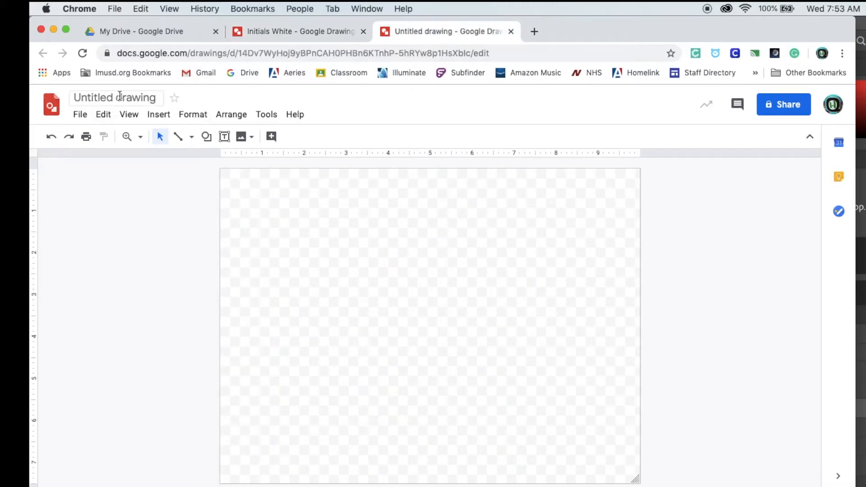
pyautogui.click(162, 122)
pyautogui.moveTo(201, 137)
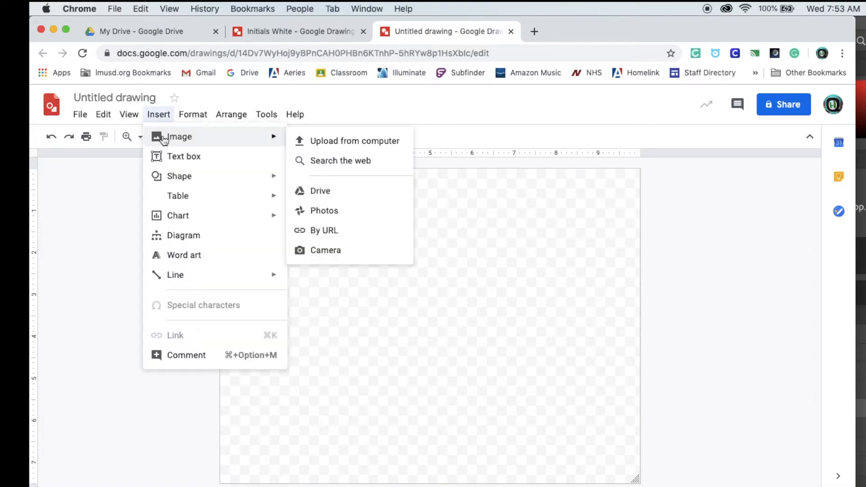
pyautogui.click(339, 142)
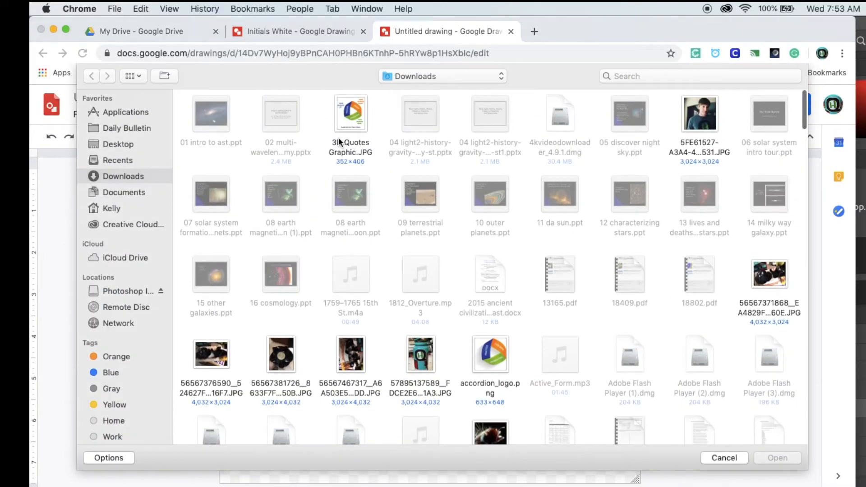
pyautogui.scroll(-5, 407, 294)
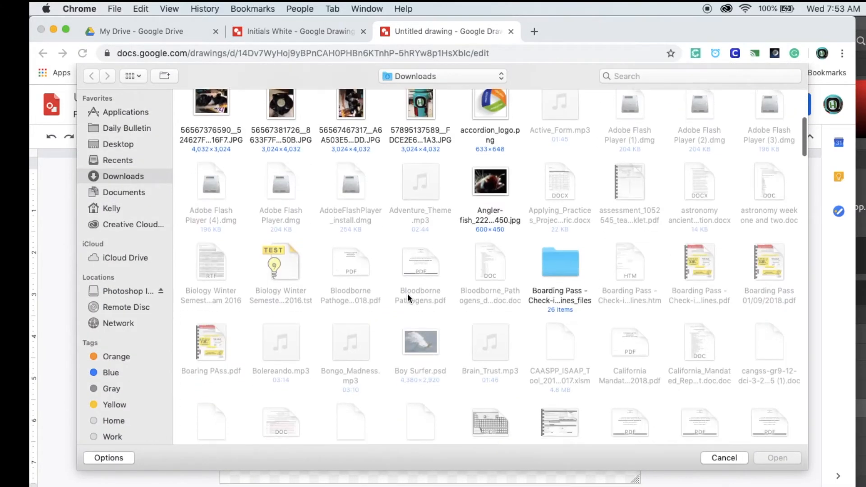
pyautogui.scroll(5, 215, 191)
pyautogui.click(123, 144)
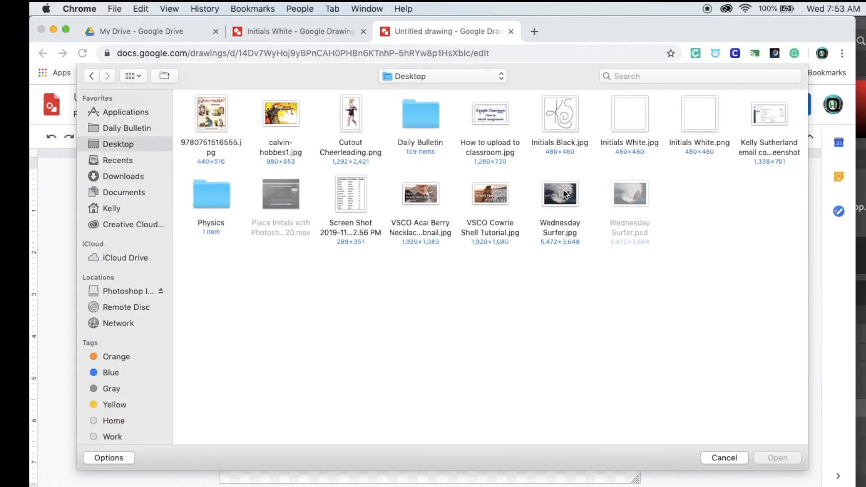
pyautogui.click(564, 194)
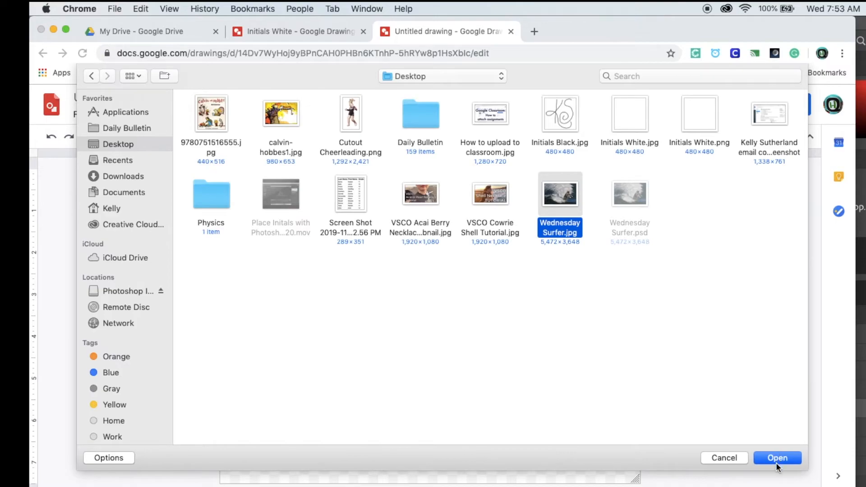
pyautogui.click(776, 459)
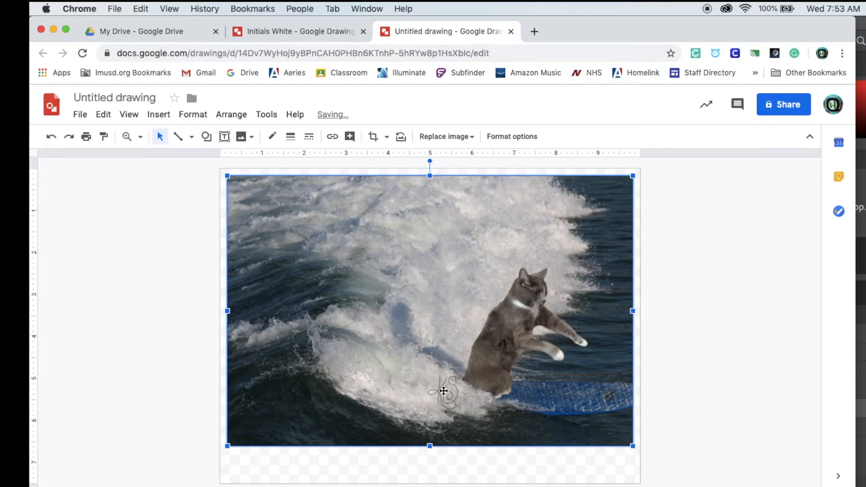
# Step: Align the surfer photo with the canvas's upper-left corner and resize the canvas to match the photo's edges
pyautogui.moveTo(316, 226); pyautogui.dragTo(310, 220)
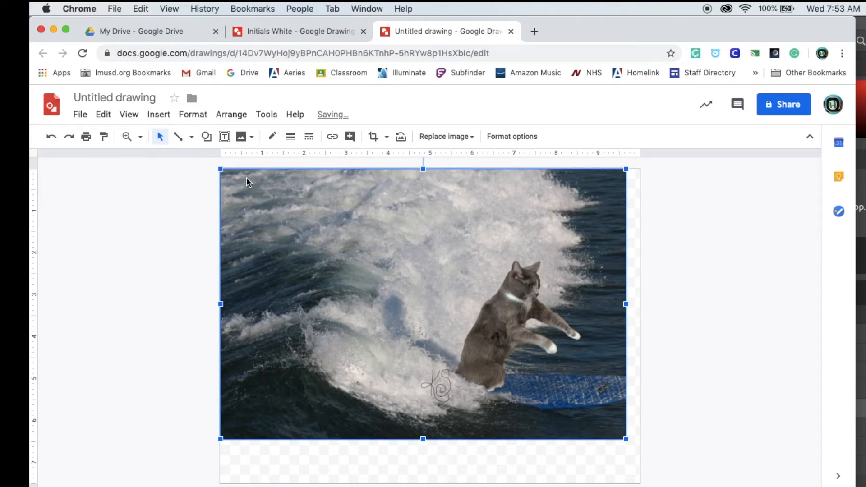
pyautogui.click(619, 474)
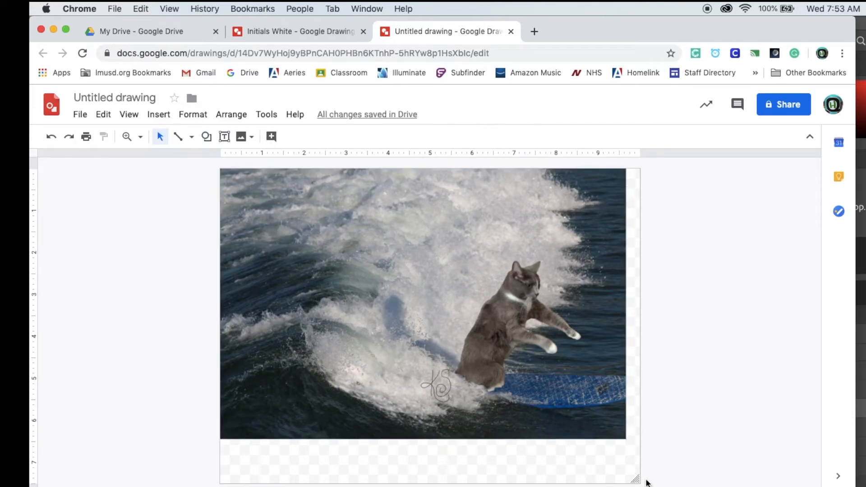
pyautogui.moveTo(638, 482); pyautogui.dragTo(625, 439)
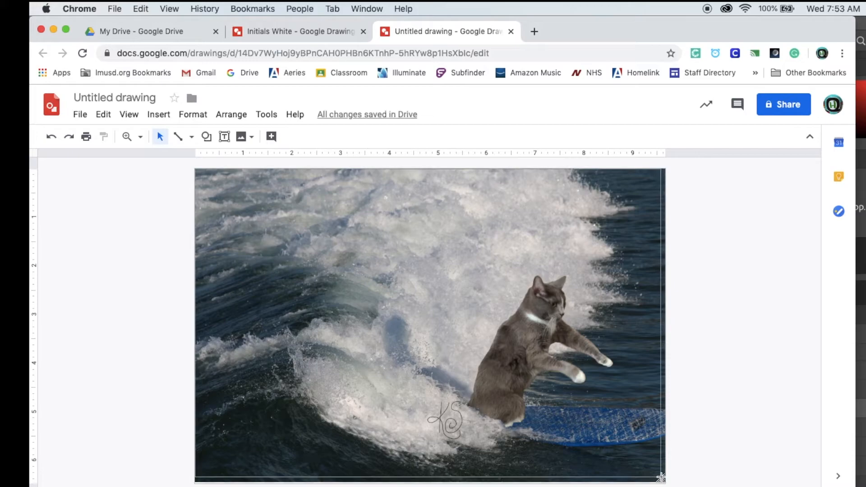
pyautogui.moveTo(661, 479); pyautogui.dragTo(665, 481)
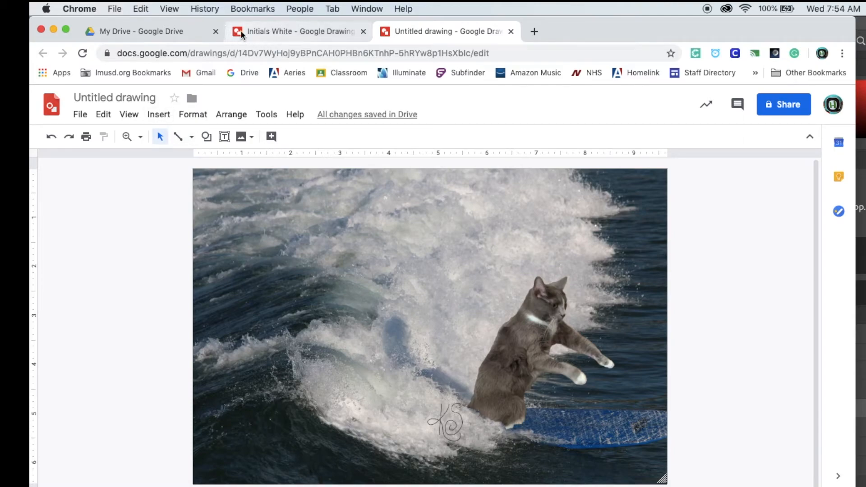
# Step: Insert the Initials White.png image from the Desktop on top of the surfer photo
pyautogui.click(158, 119)
pyautogui.moveTo(160, 135)
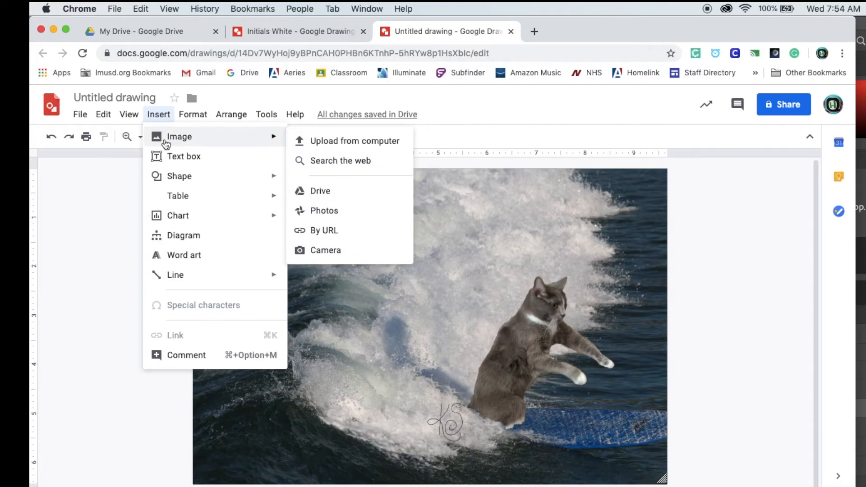
pyautogui.click(334, 142)
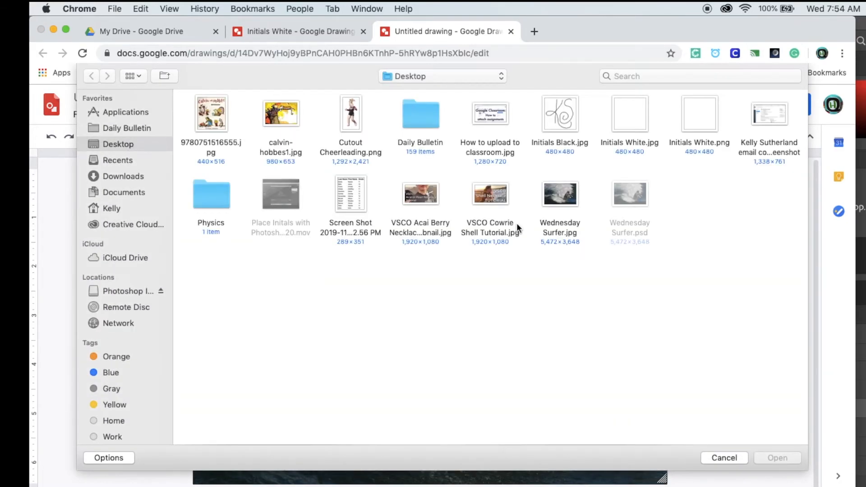
pyautogui.click(700, 115)
pyautogui.click(777, 459)
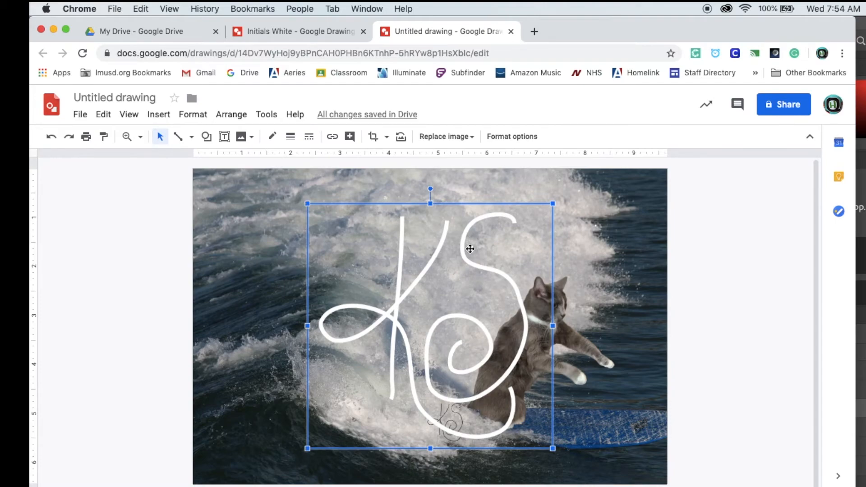
# Step: Try a higher transparency on the white initials image and return it to fully opaque
pyautogui.click(511, 138)
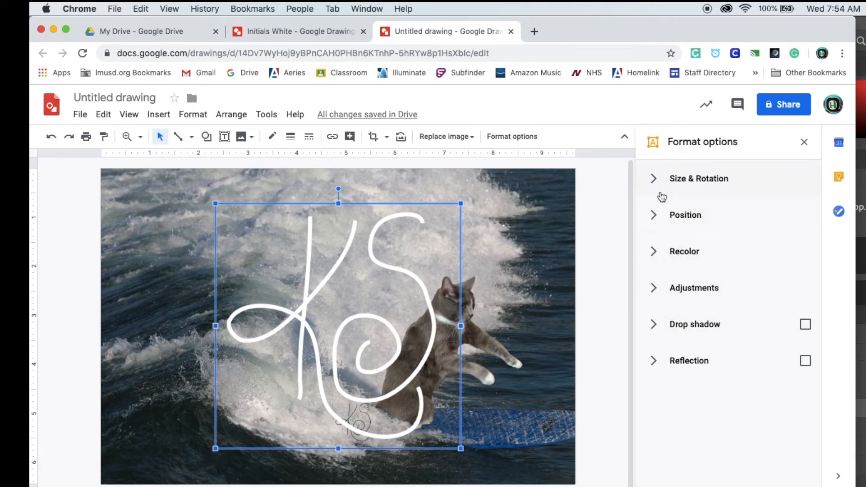
pyautogui.click(655, 290)
pyautogui.moveTo(652, 329); pyautogui.dragTo(737, 329)
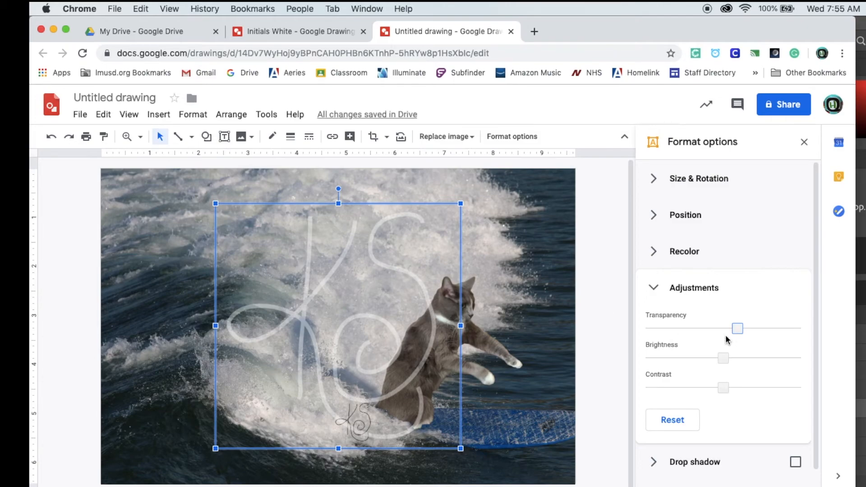
pyautogui.moveTo(742, 327); pyautogui.dragTo(652, 328)
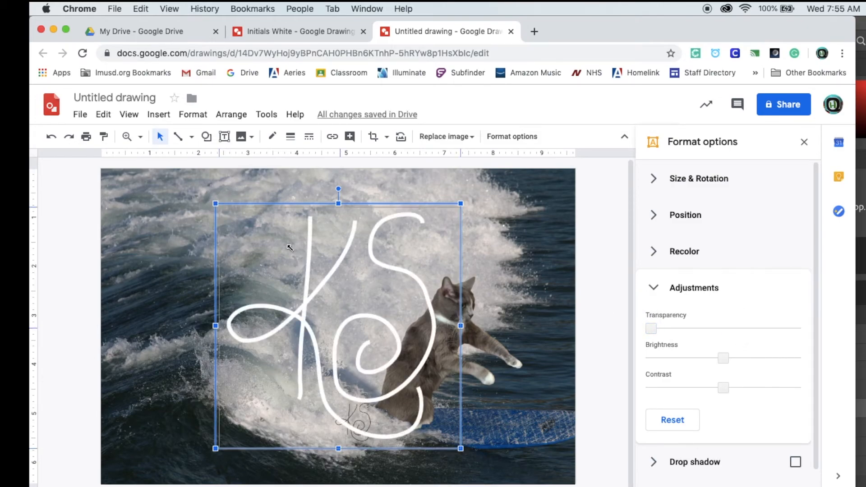
# Step: Shrink the white initials and place them in the photo's lower-left corner over the dark water
pyautogui.moveTo(352, 296); pyautogui.dragTo(323, 311)
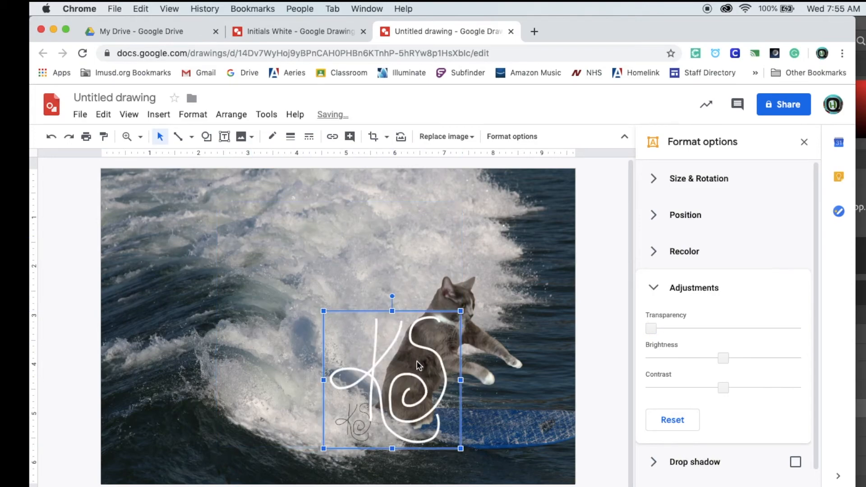
pyautogui.moveTo(334, 360); pyautogui.dragTo(198, 399)
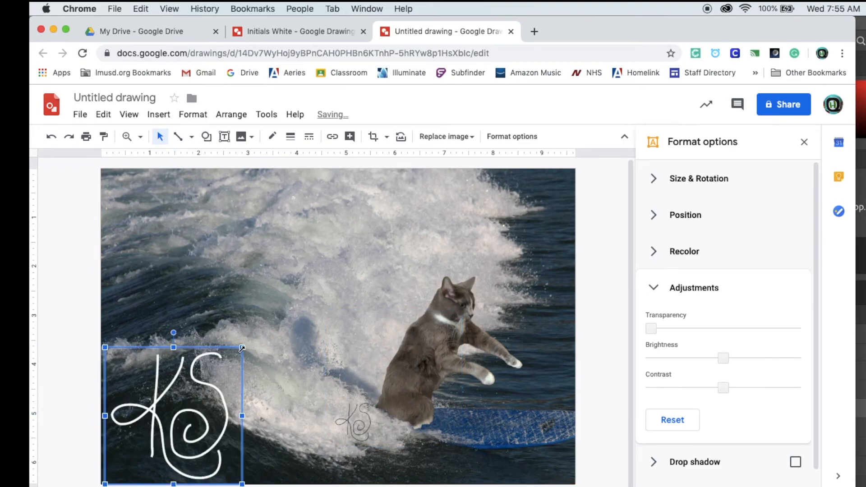
pyautogui.moveTo(240, 347); pyautogui.dragTo(201, 385)
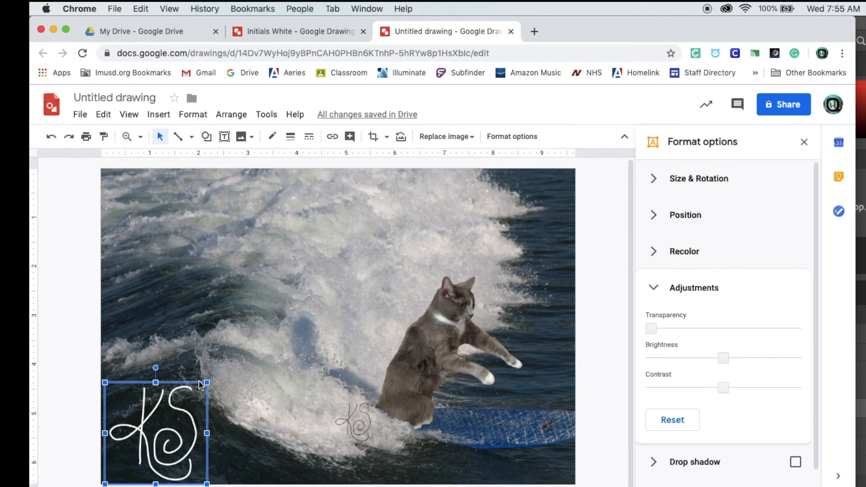
pyautogui.click(266, 419)
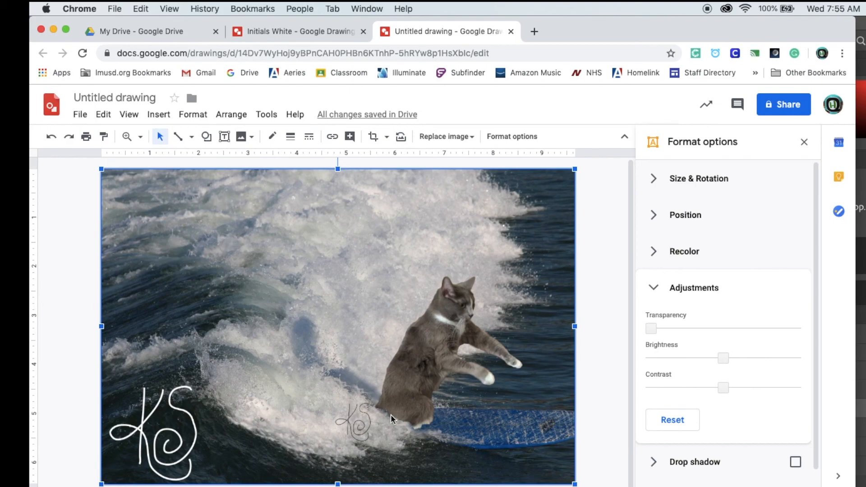